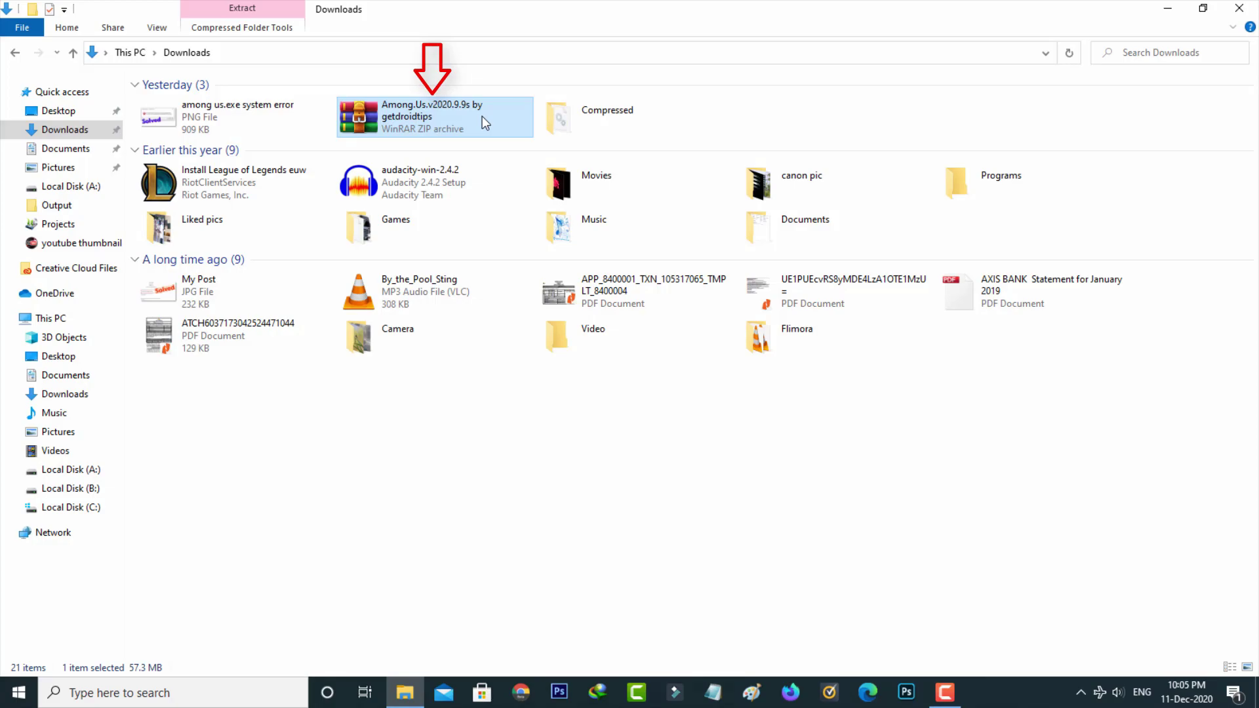
Extract the Among Us zip with WinRAR into a new Among.Us.v2020.9.9s by getdroidtips folder in Downloads
{"action": "right_click", "coordinate": [482, 116]}
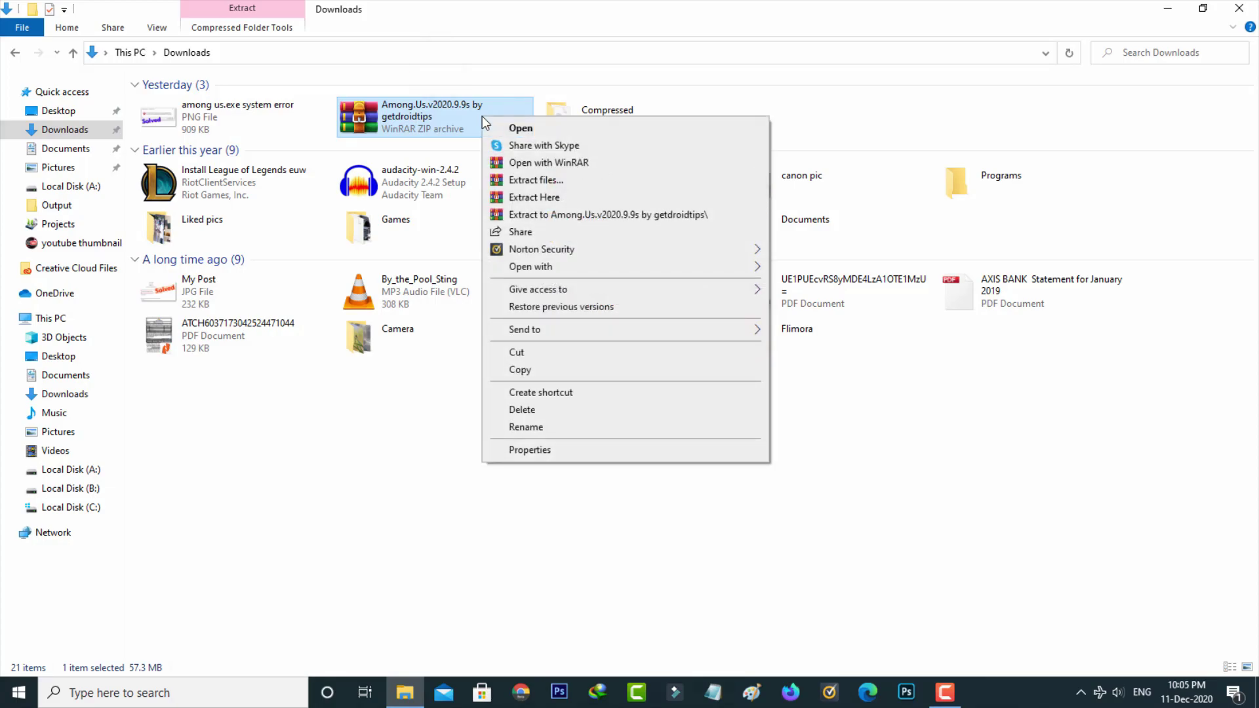
{"action": "left_click", "coordinate": [545, 184]}
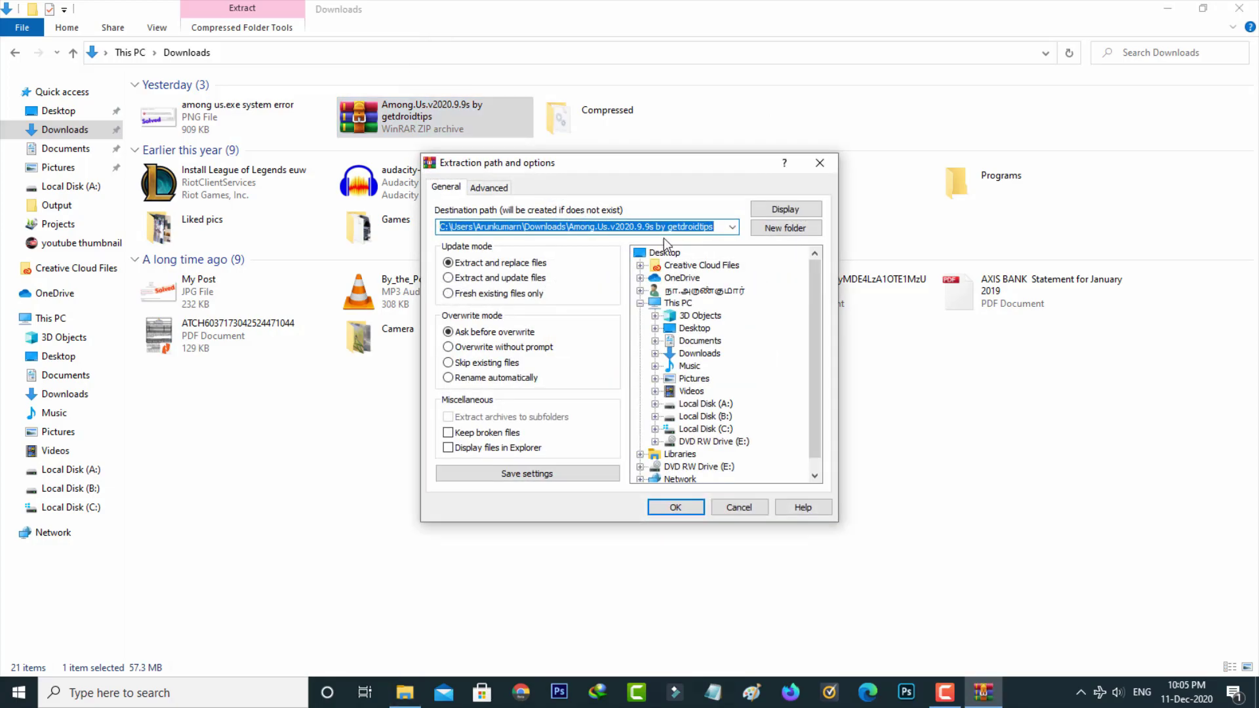
{"action": "left_click", "coordinate": [797, 227]}
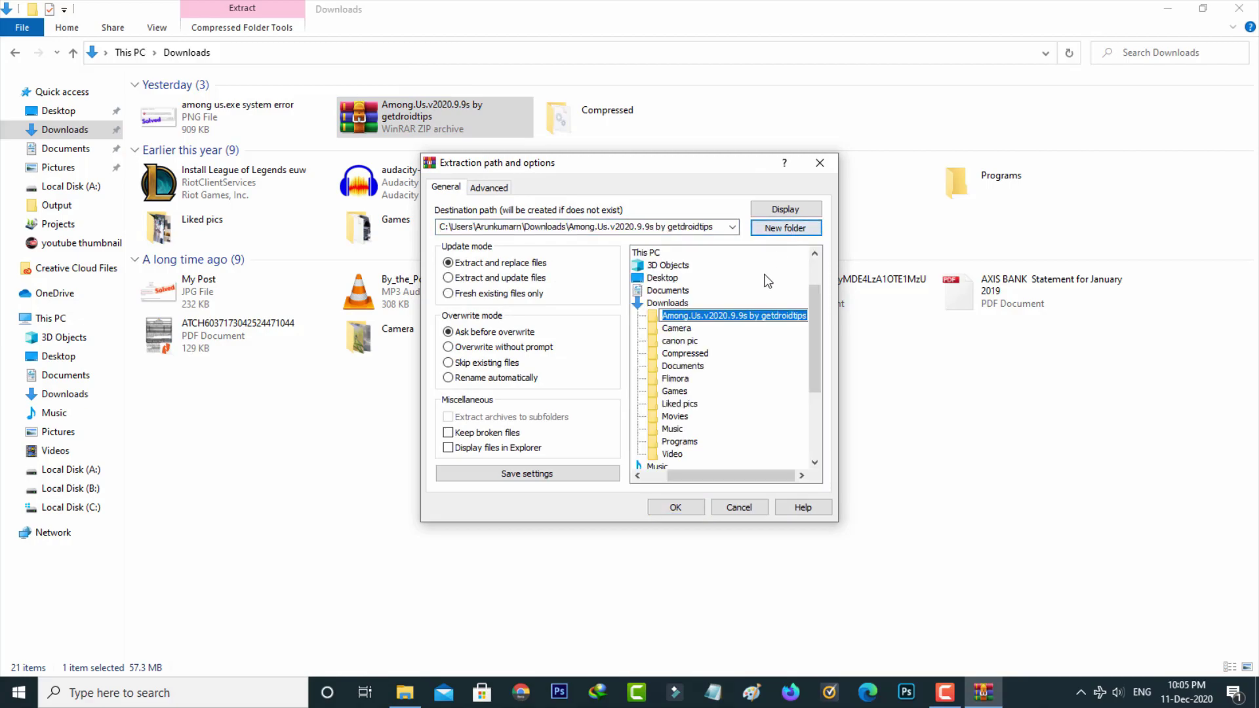
{"action": "left_click", "coordinate": [675, 507]}
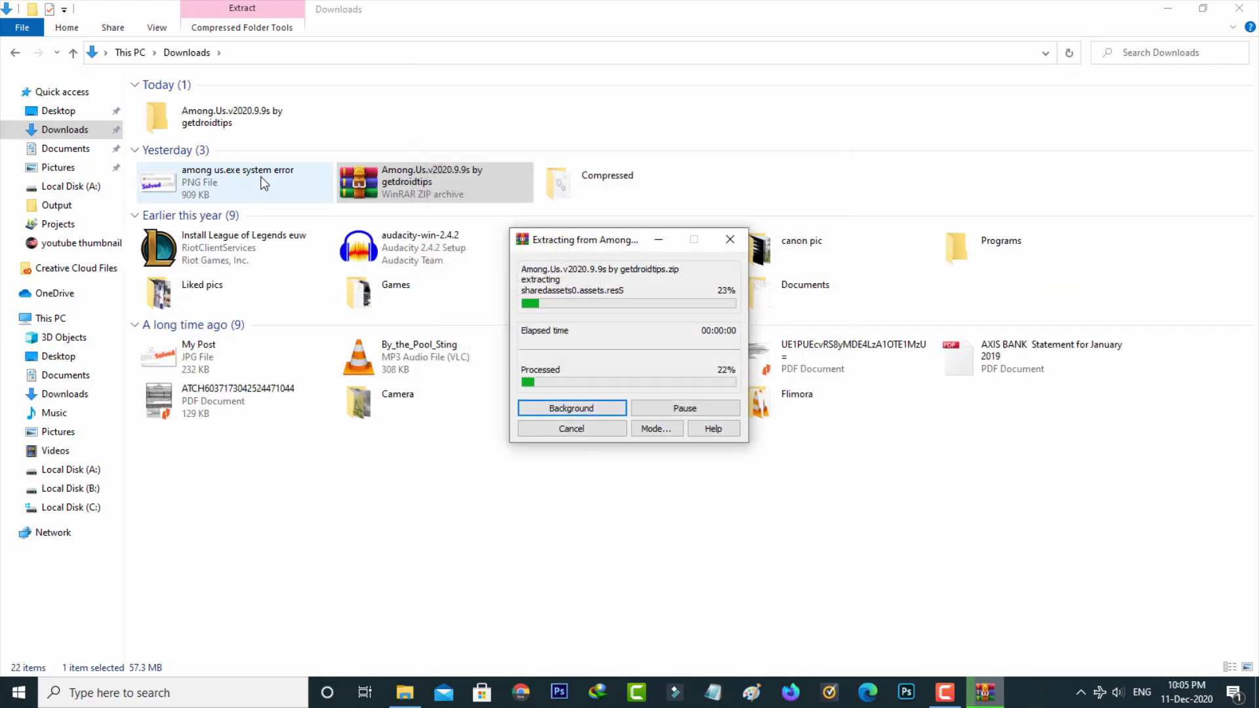
Open the extracted Among Us folder, then its inner Among.Us.v2020.9.9s game folder
{"action": "double_click", "coordinate": [223, 120]}
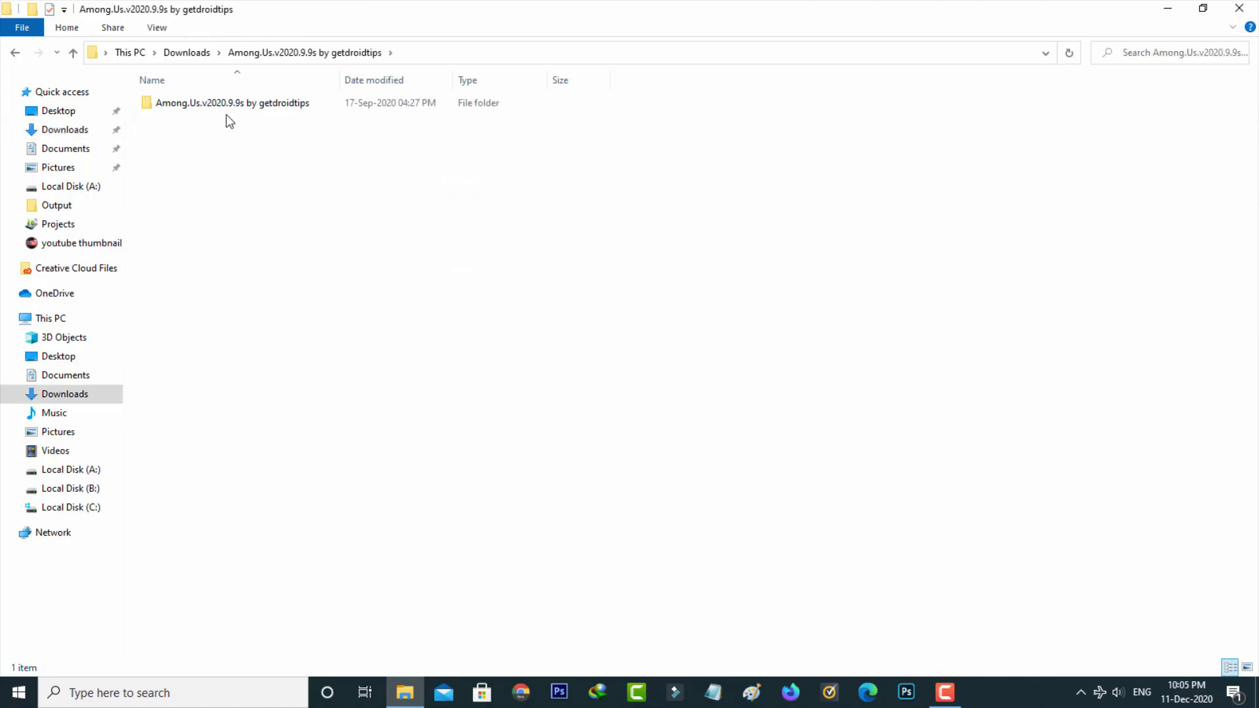
{"action": "left_click", "coordinate": [249, 107]}
{"action": "double_click", "coordinate": [250, 108]}
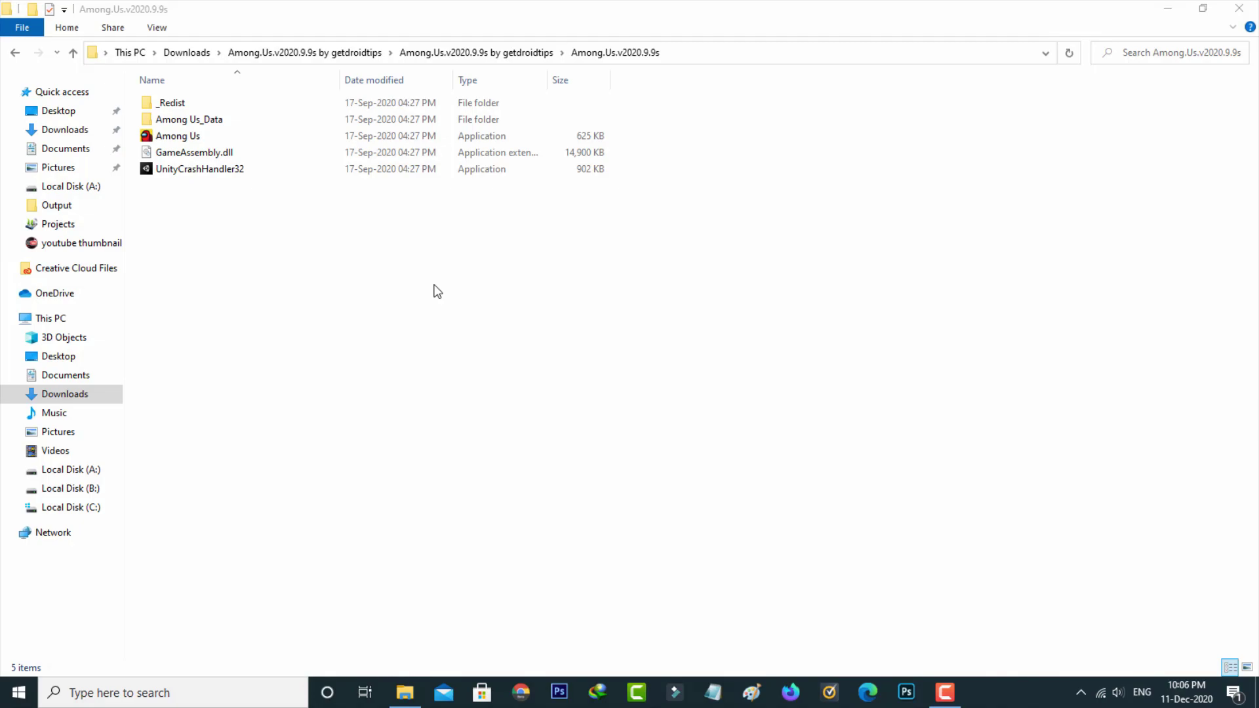
{"action": "left_click", "coordinate": [569, 295]}
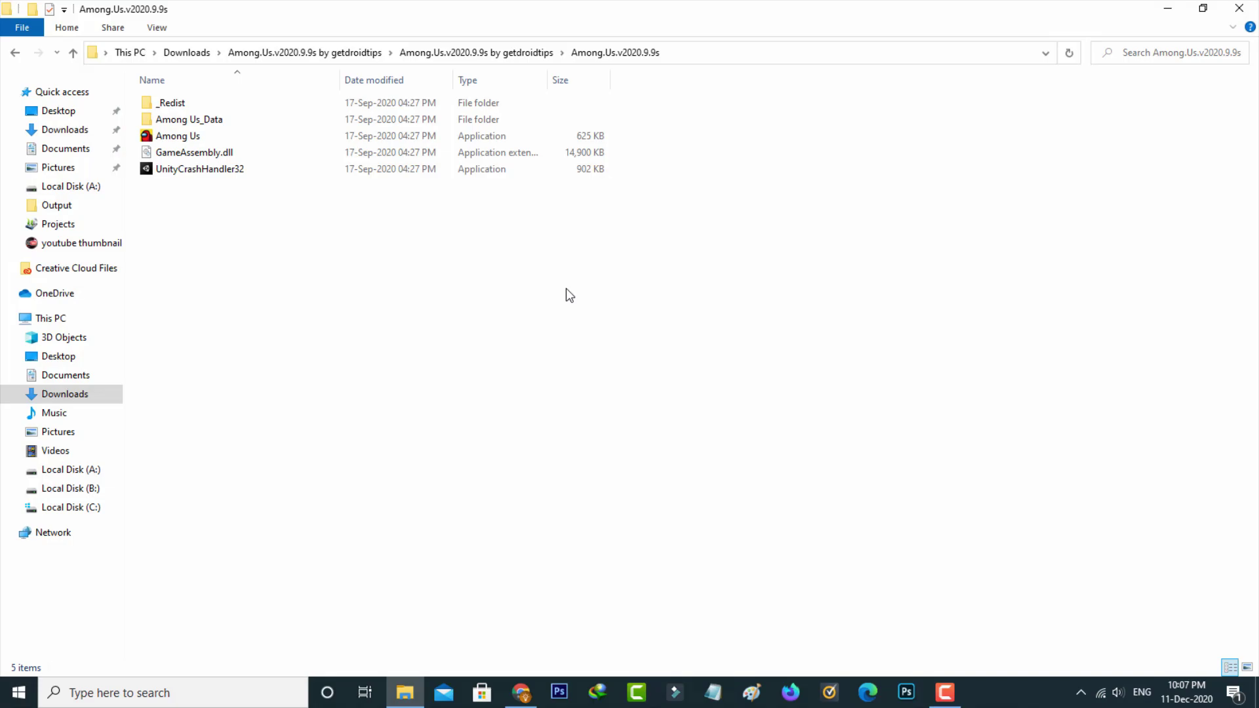
Search Google in Chrome for 'unityplayer.dll download' using the autocomplete suggestion
{"action": "left_click", "coordinate": [521, 692]}
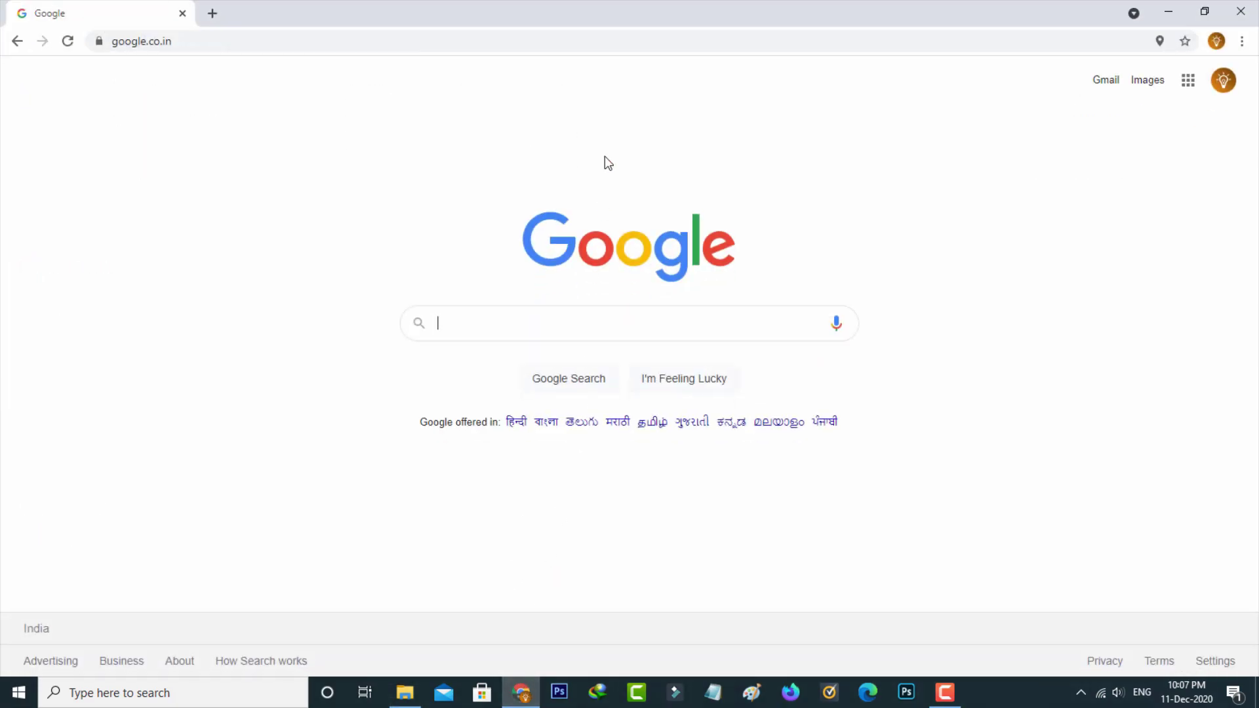
{"action": "type", "text": "uni"}
{"action": "key", "text": "Down"}
{"action": "key", "text": "Return"}
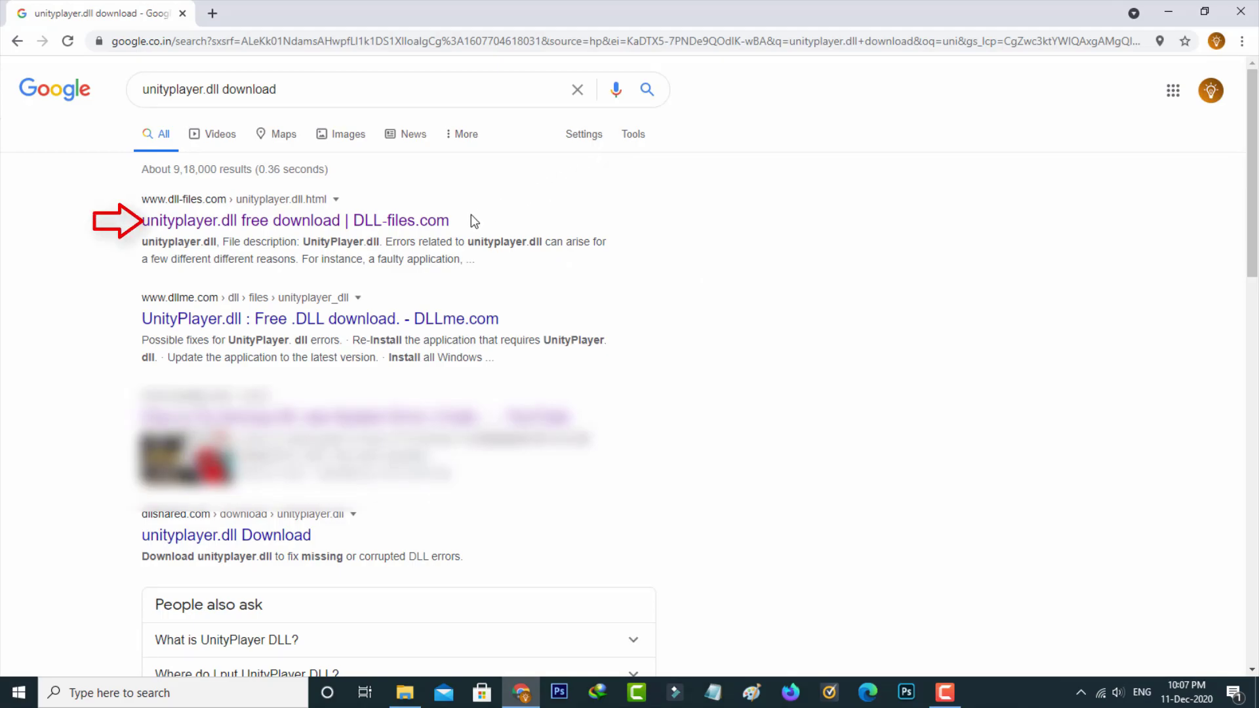
Download unityplayer.zip from the DLL-files.com result and show it in the Downloads folder
{"action": "right_click", "coordinate": [446, 224]}
{"action": "left_click", "coordinate": [472, 236]}
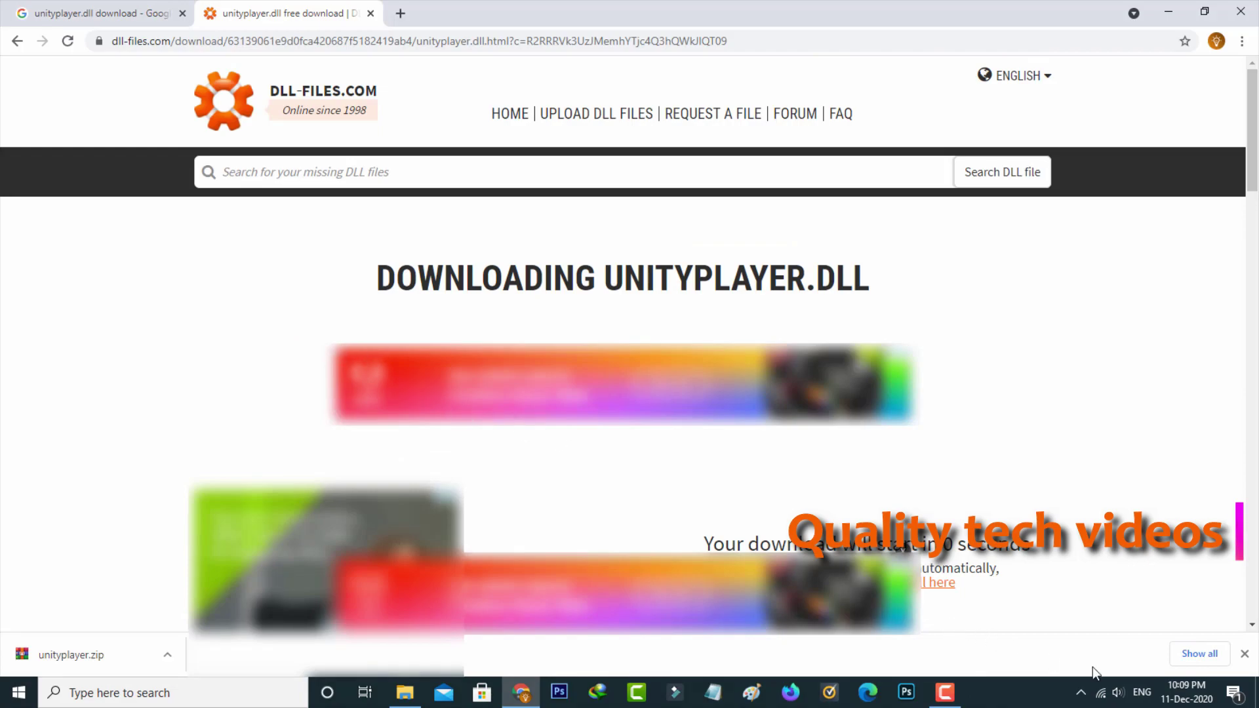
{"action": "left_click", "coordinate": [1191, 654]}
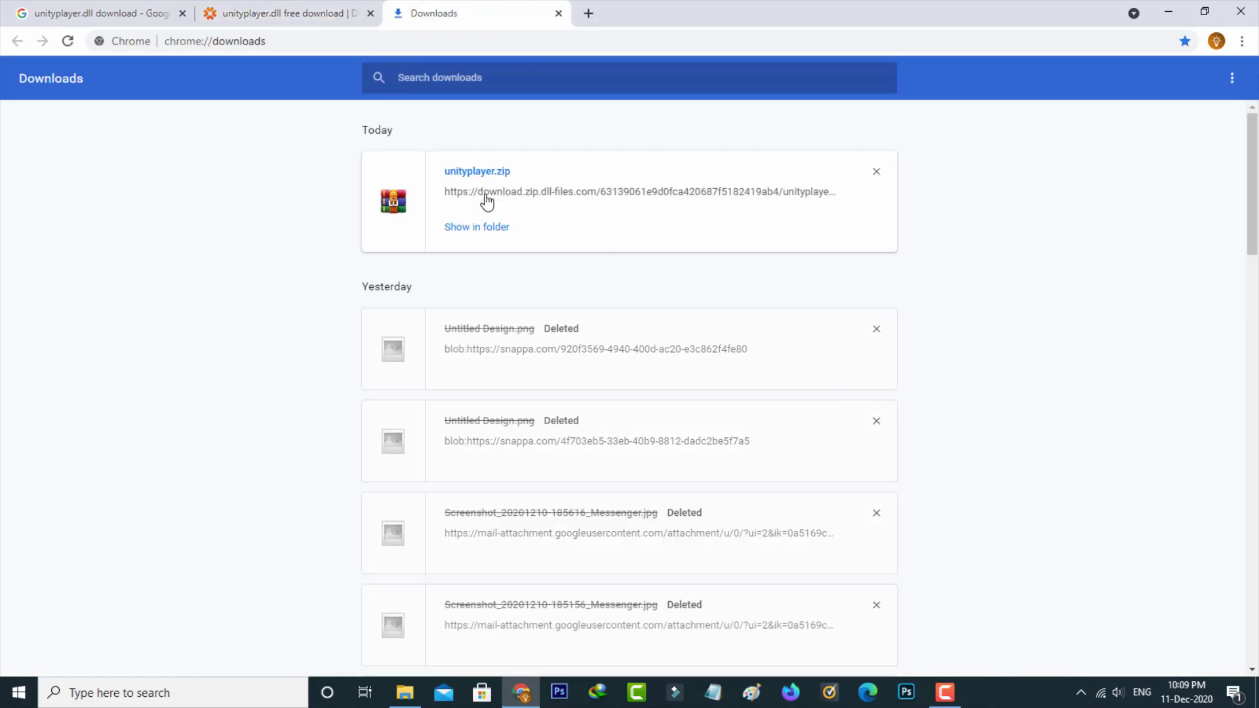
{"action": "left_click", "coordinate": [497, 229]}
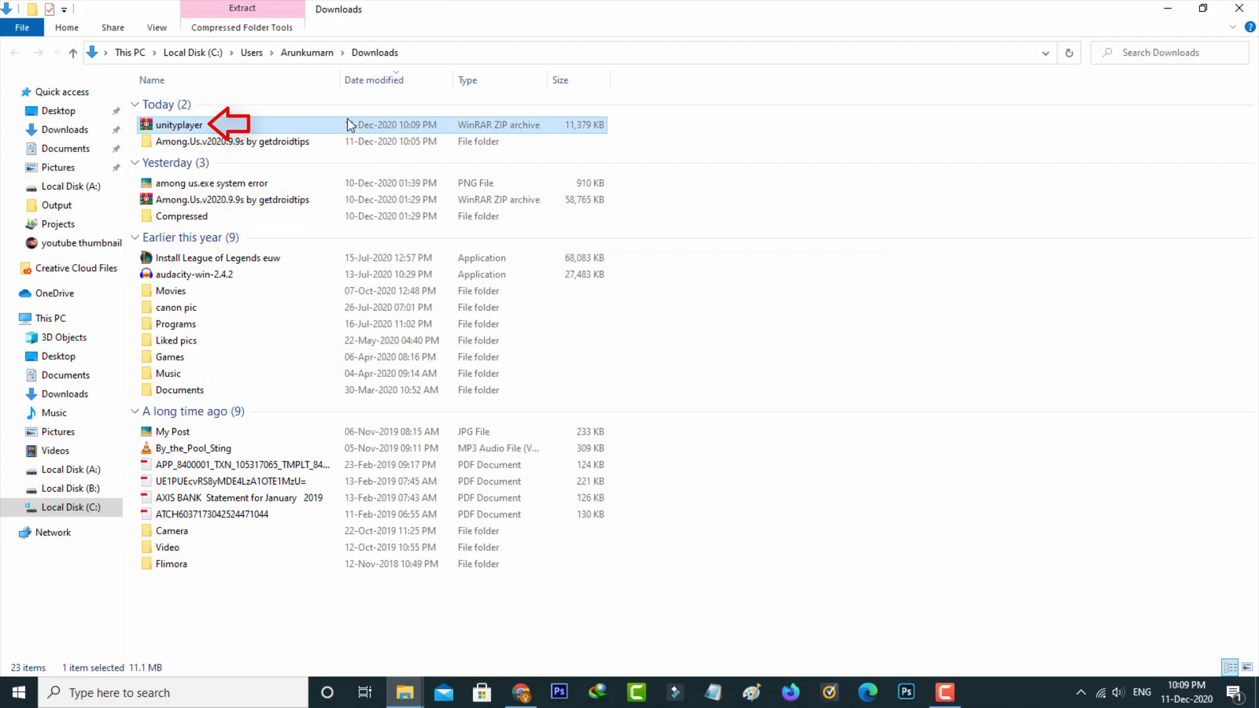
Extract unityplayer.zip into Downloads and copy the resulting UnityPlayer.dll (25,275 KB)
{"action": "right_click", "coordinate": [349, 124]}
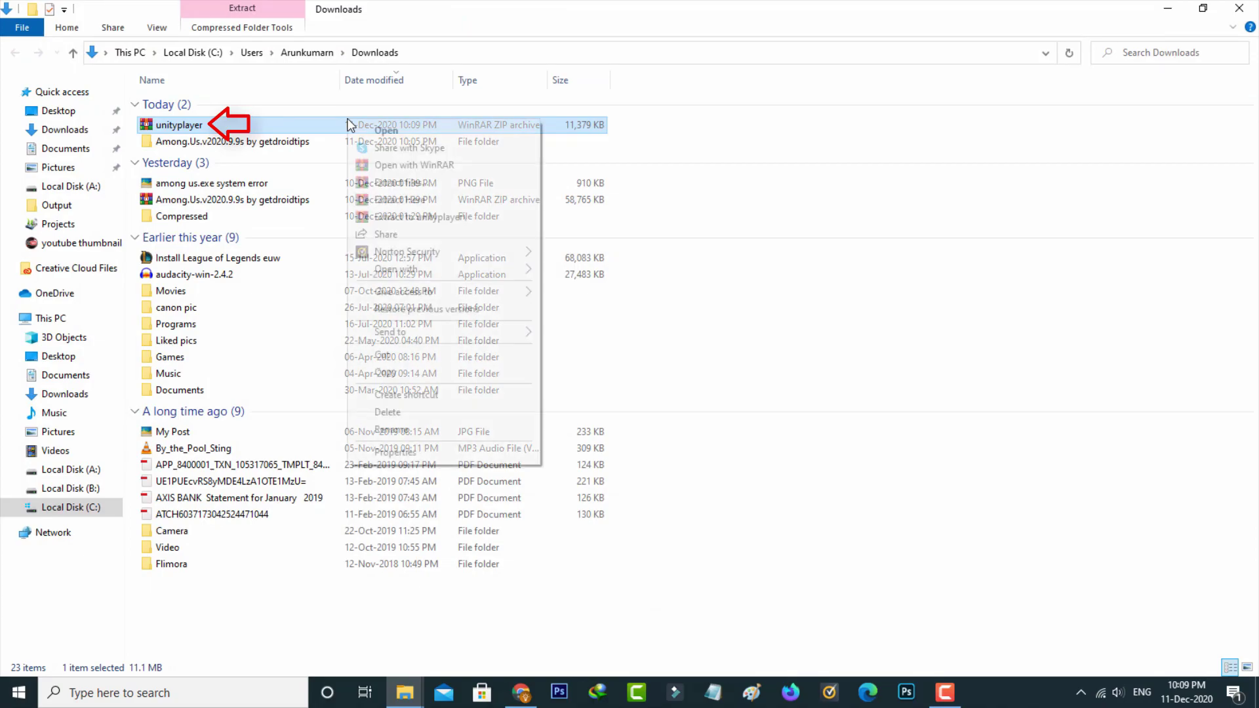
{"action": "left_click", "coordinate": [403, 199]}
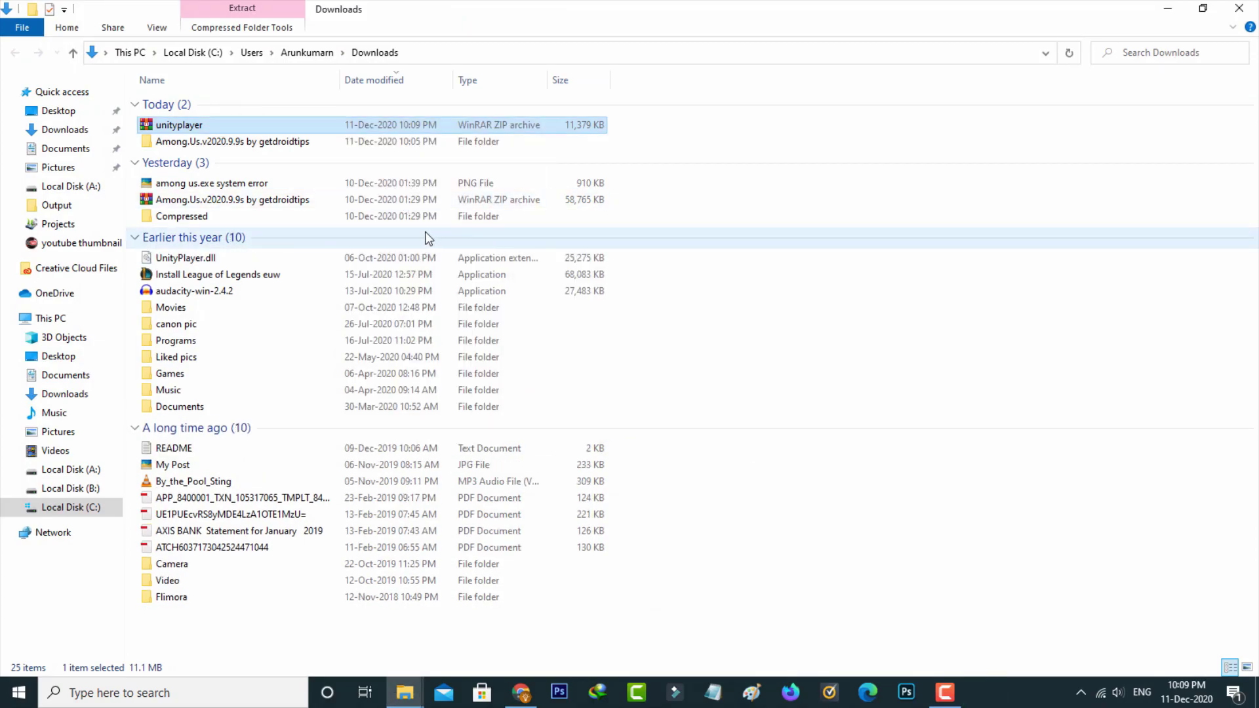
{"action": "left_click", "coordinate": [236, 259]}
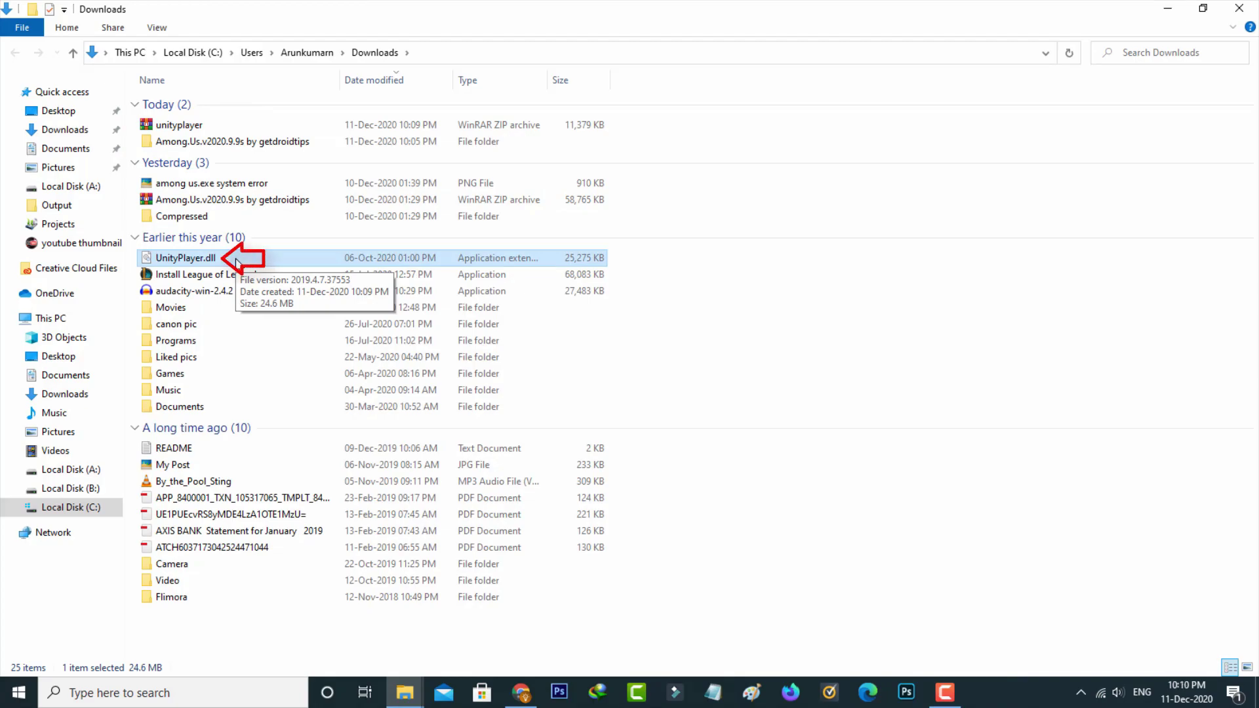
{"action": "right_click", "coordinate": [236, 263]}
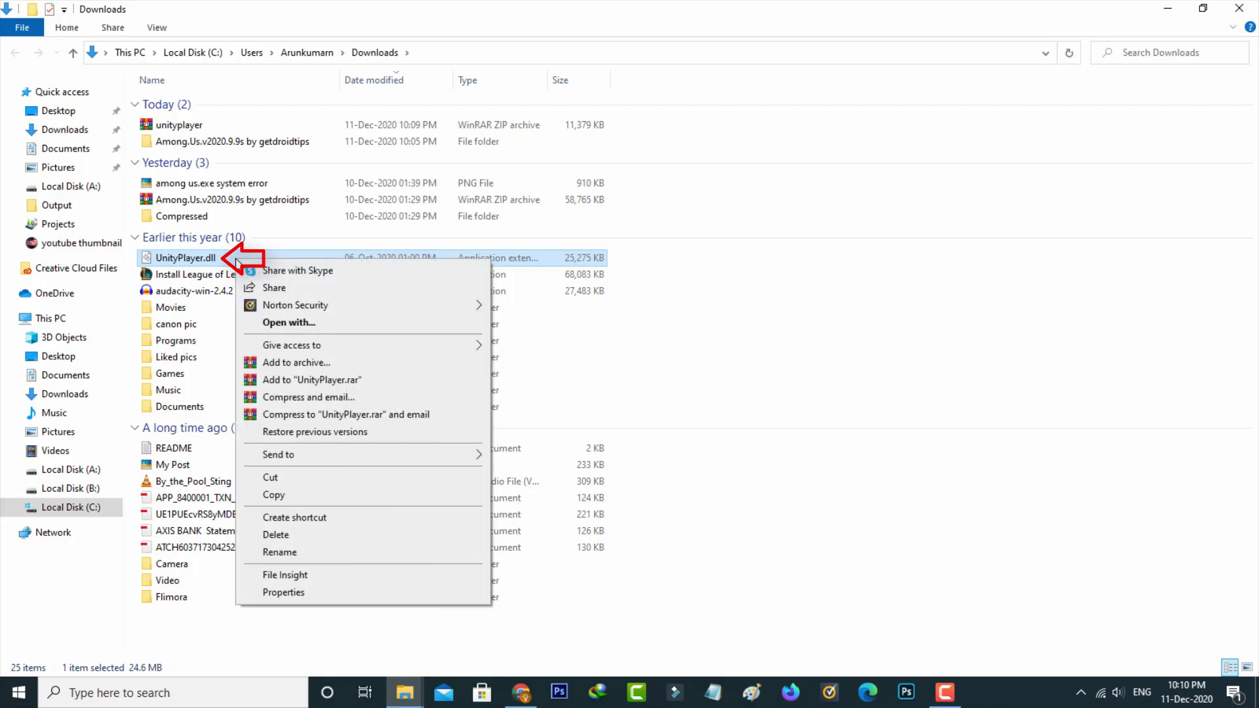
{"action": "left_click", "coordinate": [321, 494]}
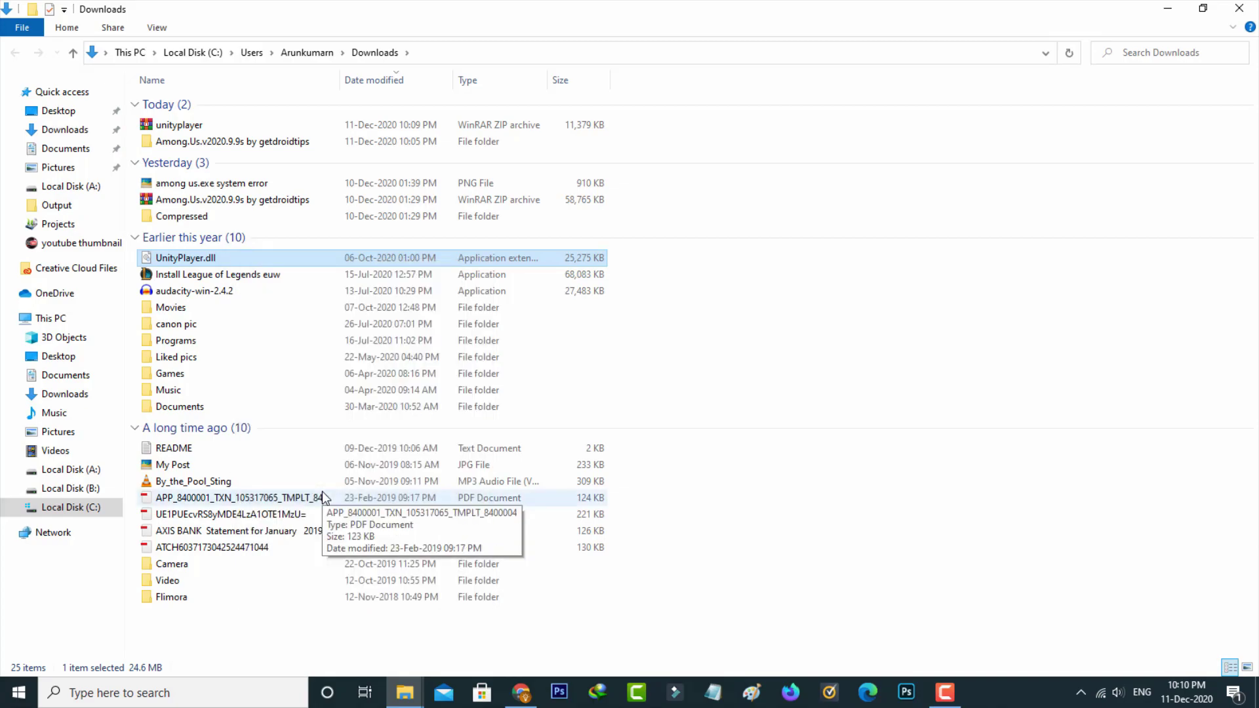
Paste UnityPlayer.dll from Downloads into the inner Among.Us.v2020.9.9s game folder
{"action": "left_click", "coordinate": [66, 134]}
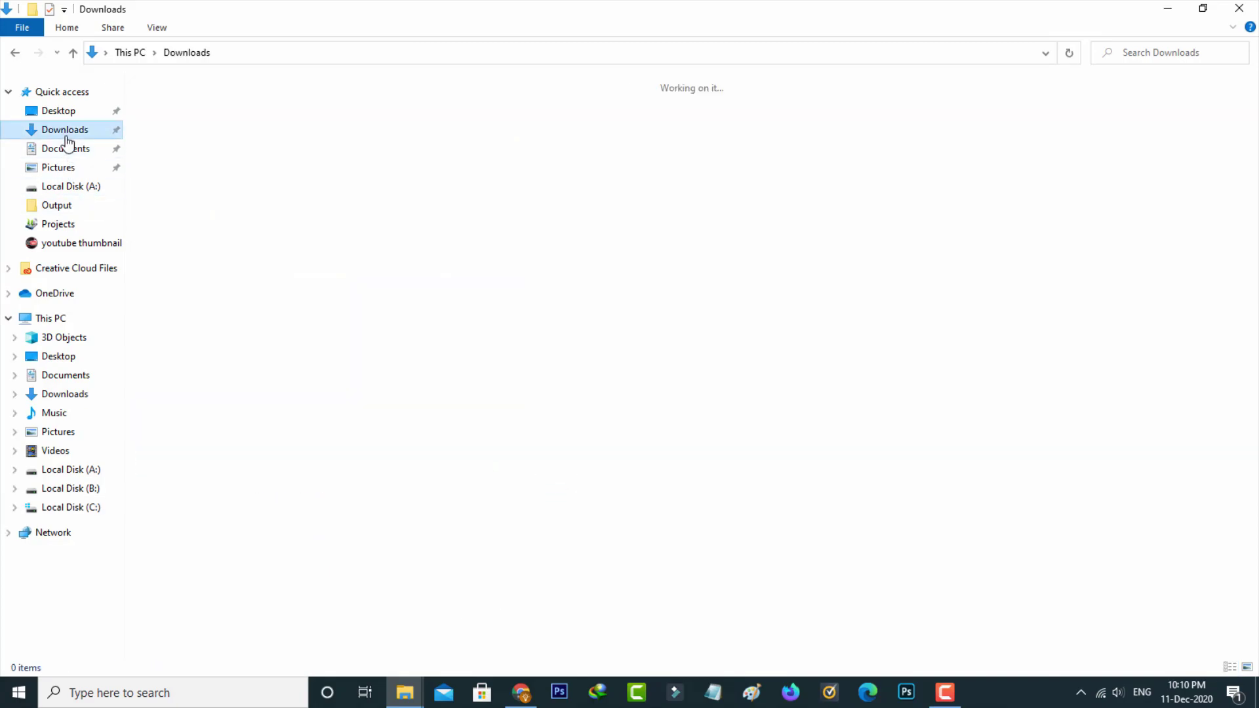
{"action": "double_click", "coordinate": [393, 131]}
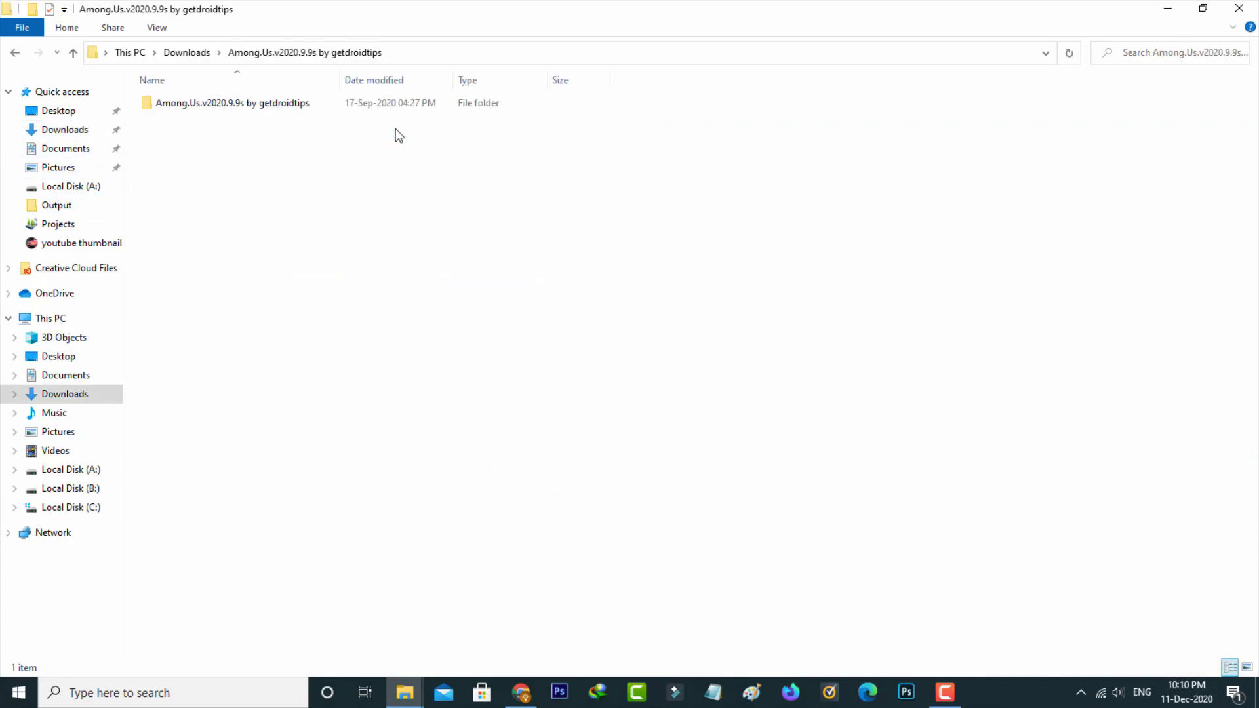
{"action": "double_click", "coordinate": [300, 105]}
{"action": "double_click", "coordinate": [300, 105]}
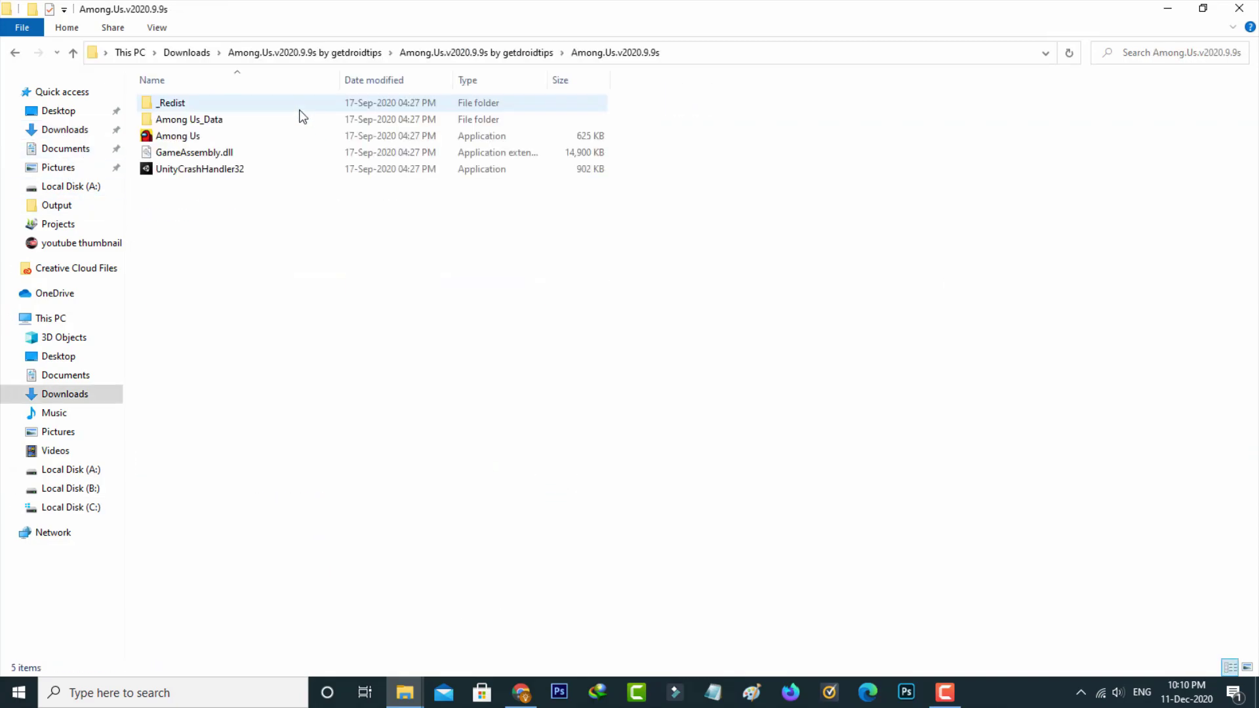
{"action": "right_click", "coordinate": [376, 276]}
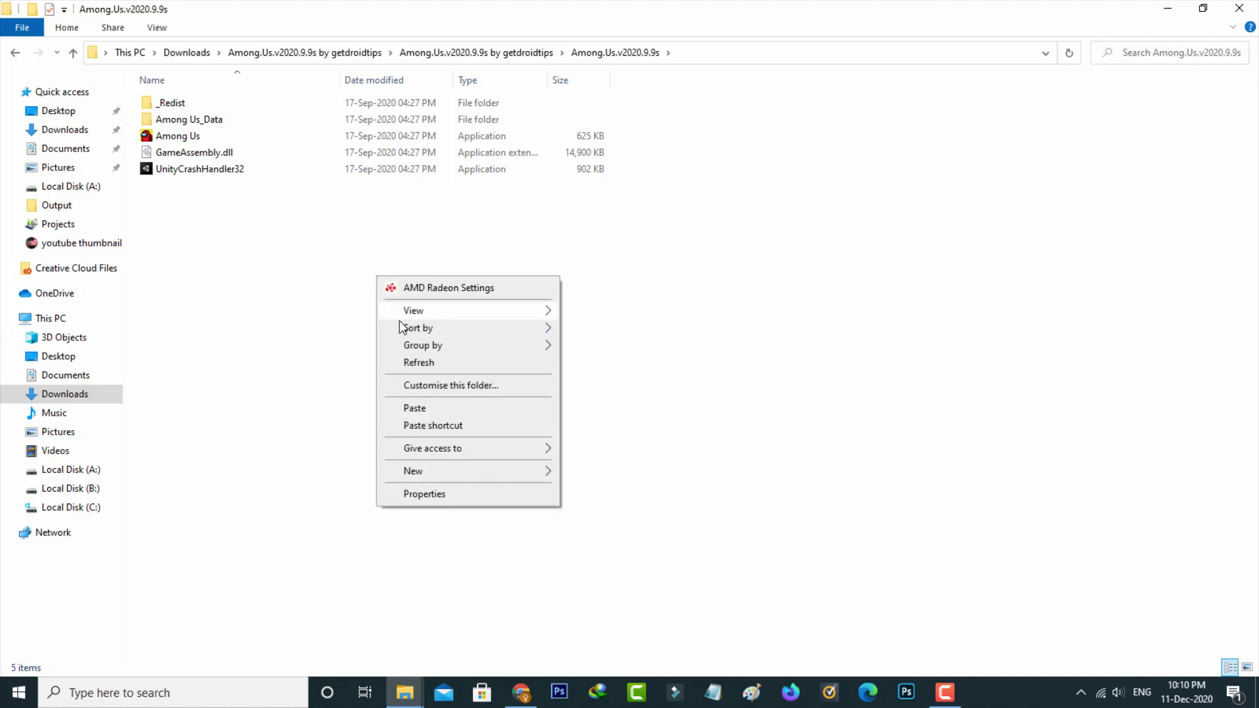
{"action": "left_click", "coordinate": [435, 408]}
{"action": "left_click", "coordinate": [374, 268]}
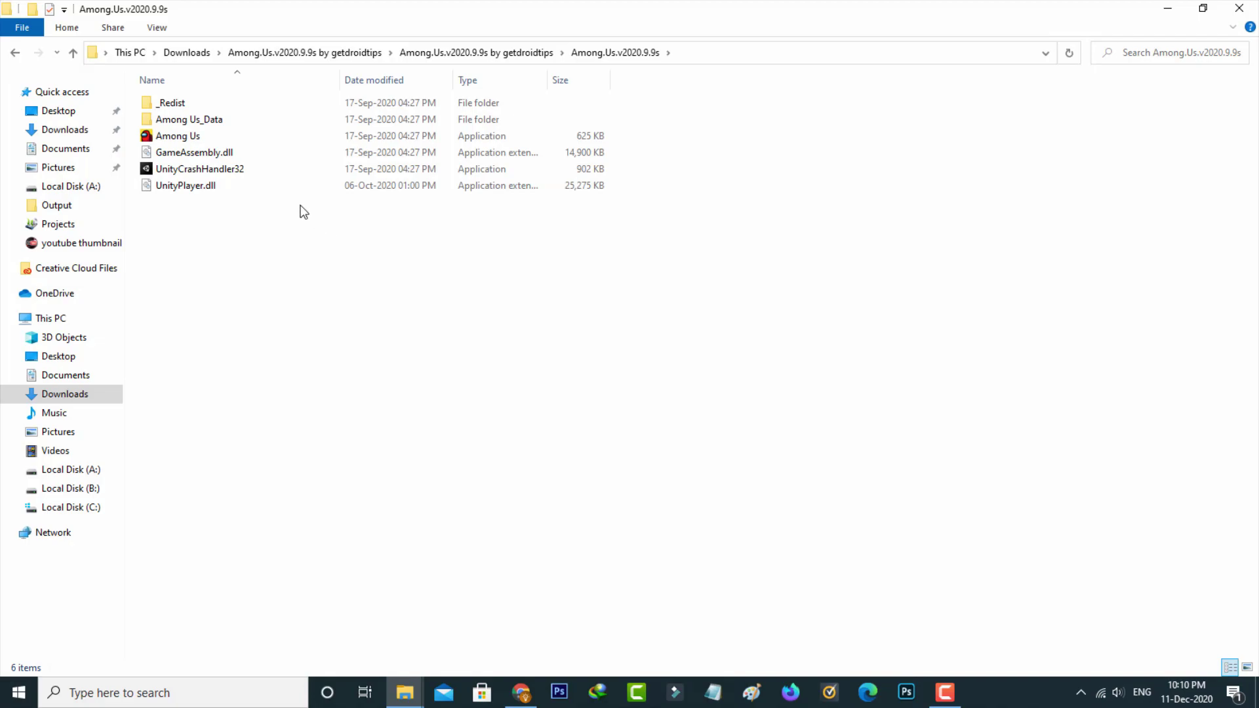
Enable 'Run this program as an administrator' in the Among Us Compatibility properties and apply it
{"action": "right_click", "coordinate": [218, 135]}
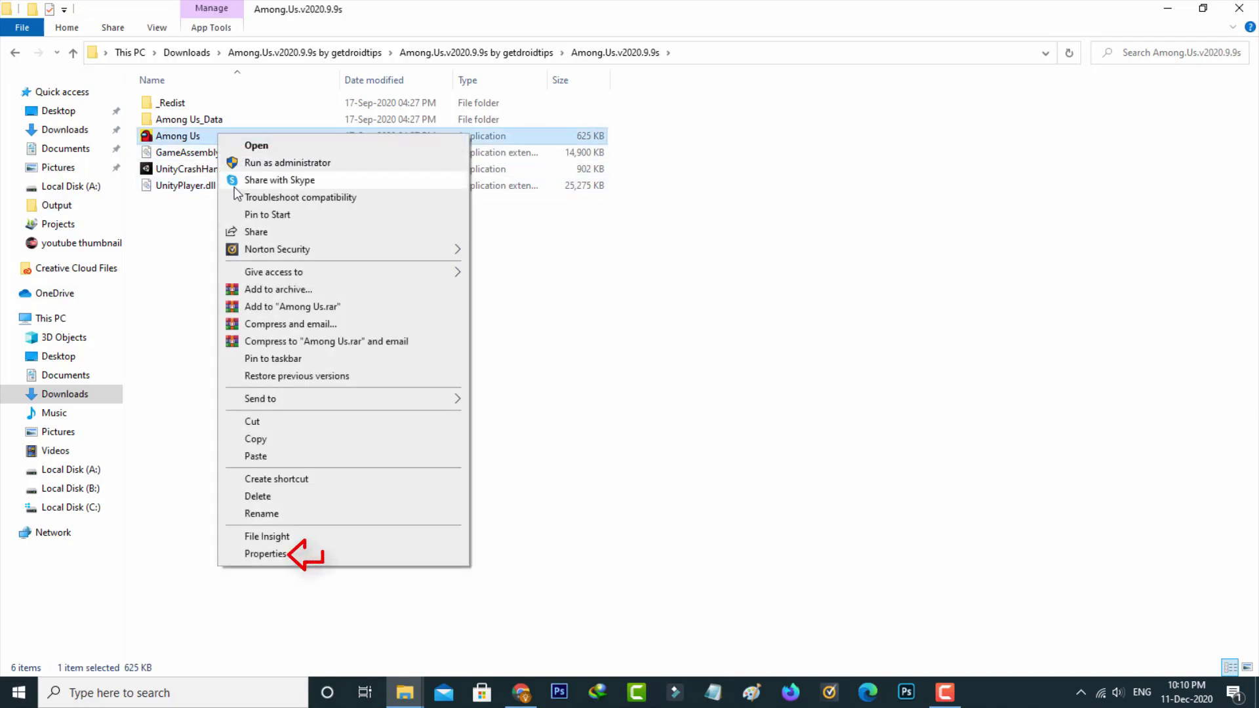
{"action": "left_click", "coordinate": [355, 557]}
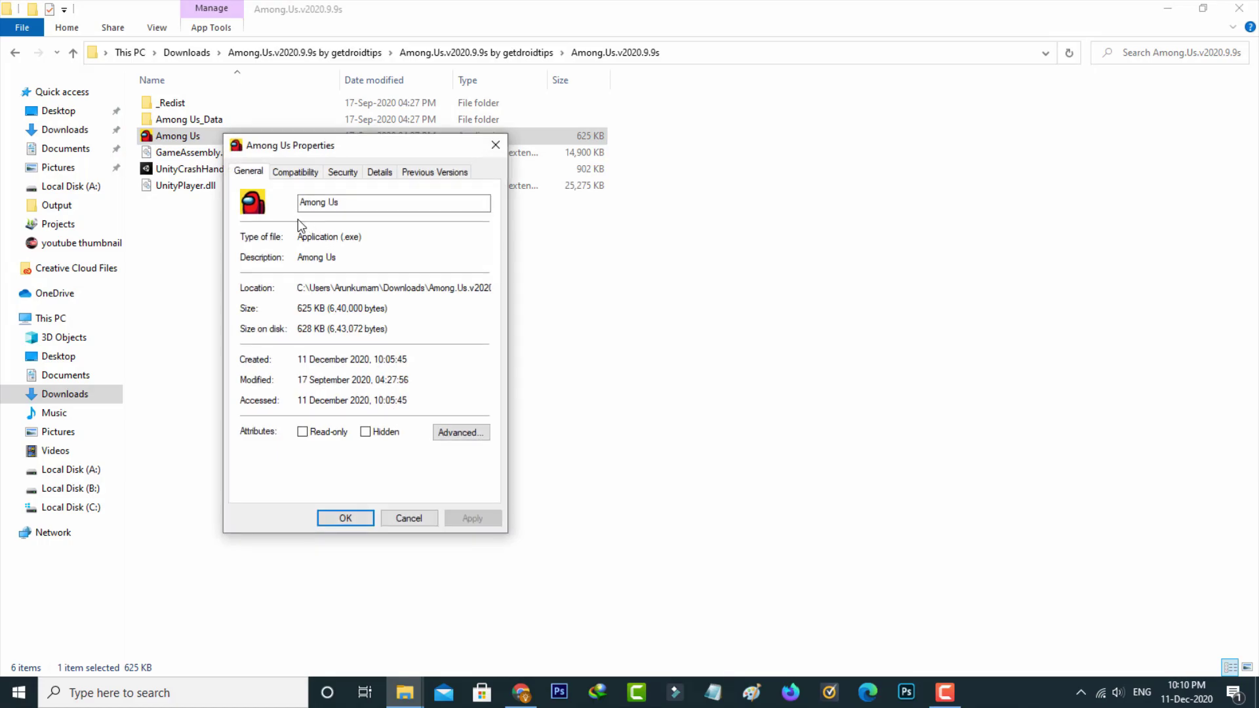
{"action": "left_click", "coordinate": [296, 173]}
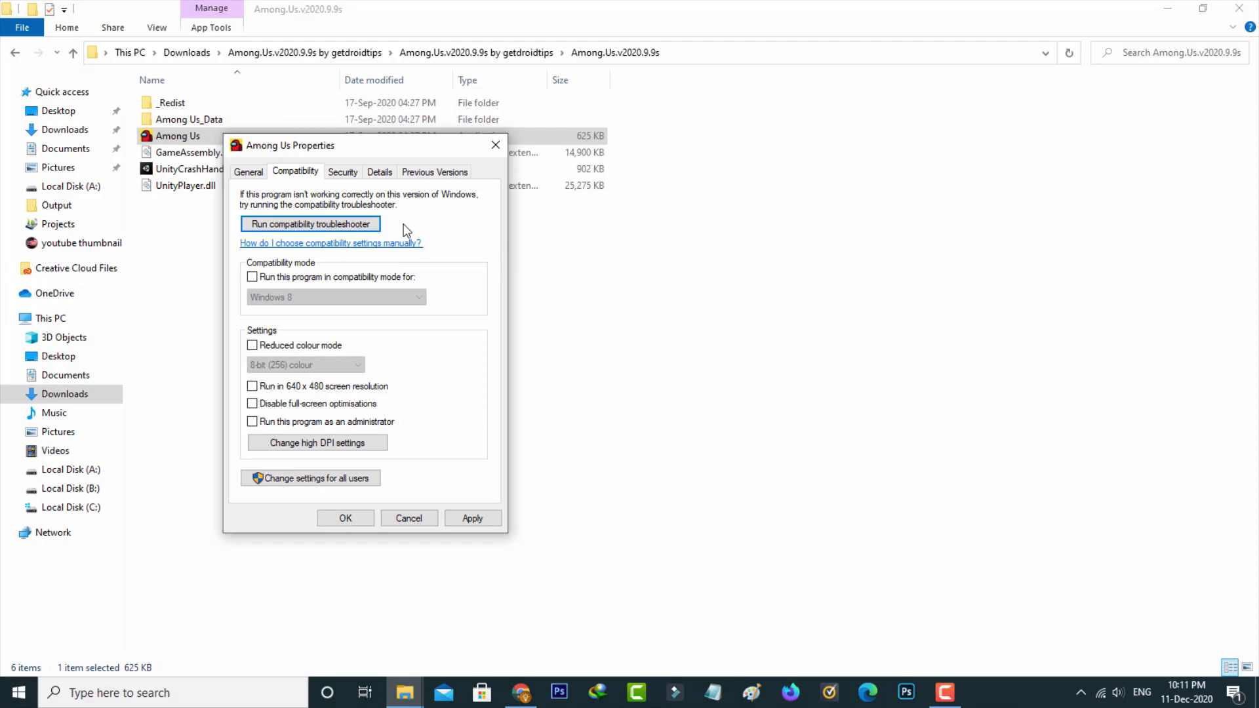
{"action": "left_click", "coordinate": [391, 429]}
{"action": "left_click", "coordinate": [472, 517]}
{"action": "left_click", "coordinate": [349, 514]}
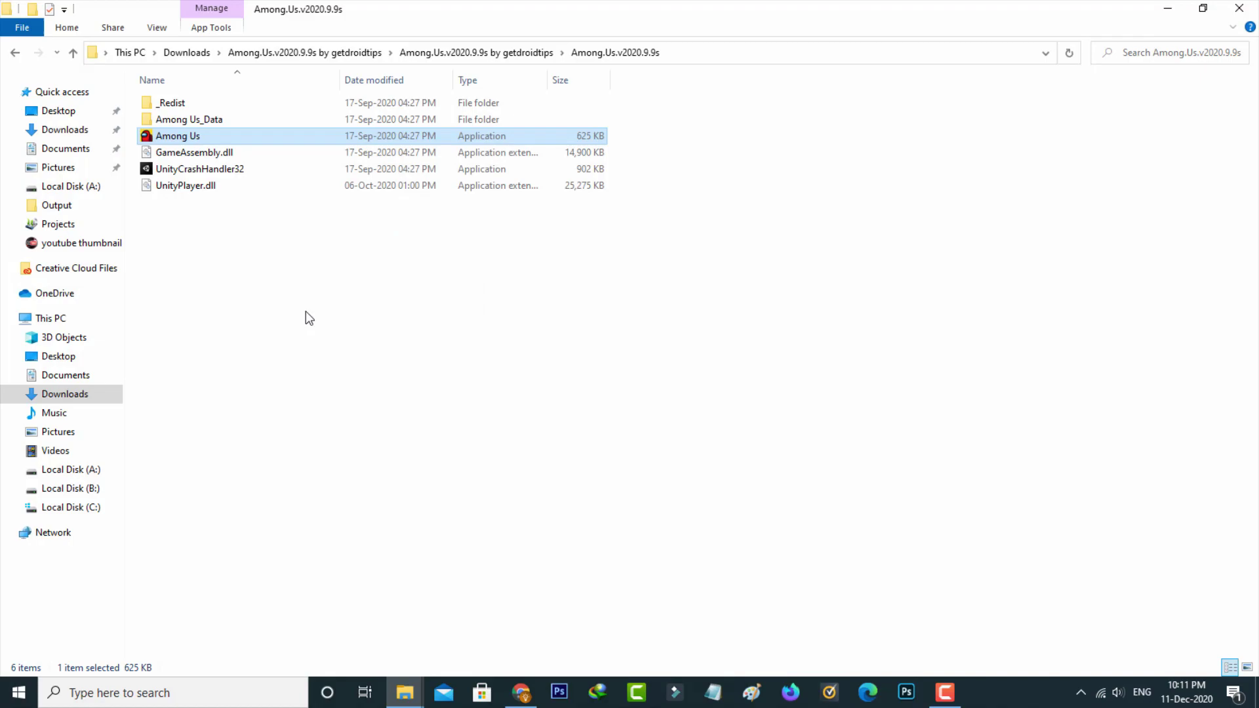
Launch Among Us so it opens to the announcements screen without the DLL error
{"action": "double_click", "coordinate": [282, 136]}
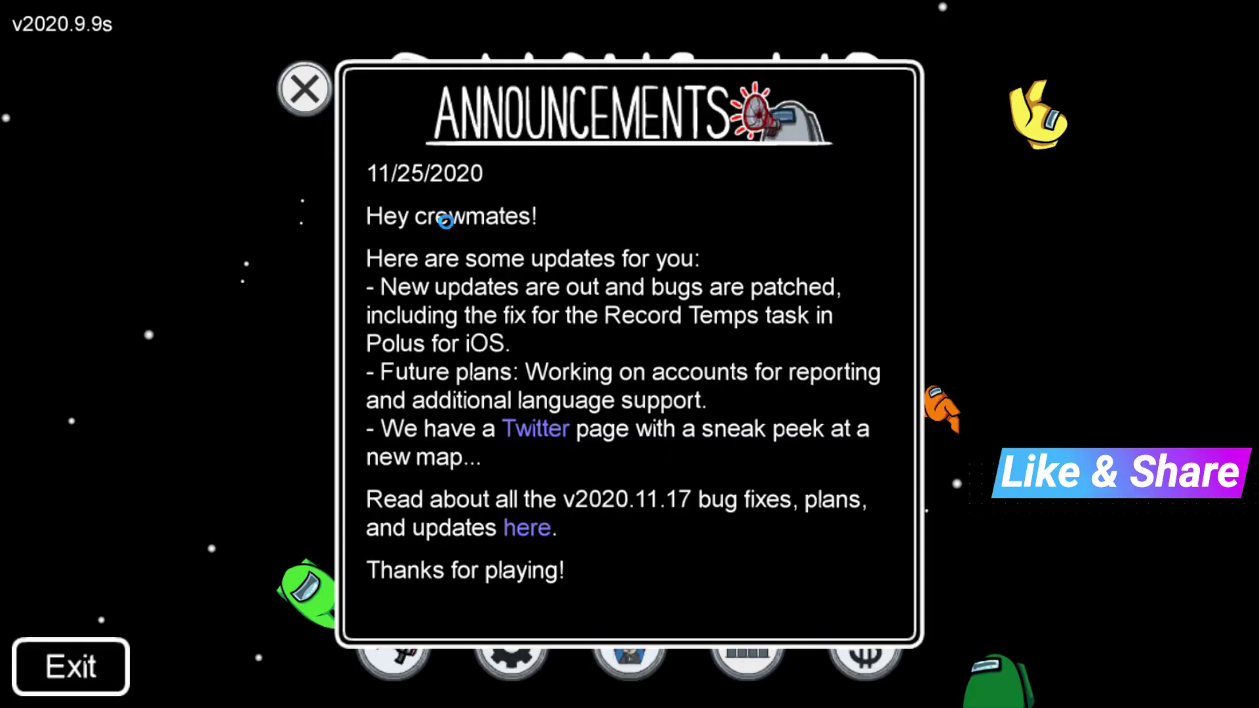